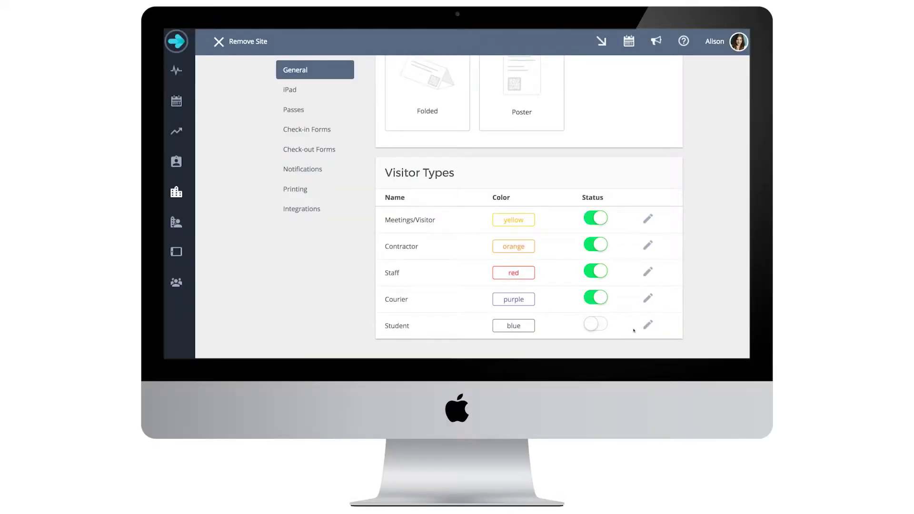
# - Open the Check-in Forms settings and select the existing form title to replace it
pyautogui.click(322, 132)
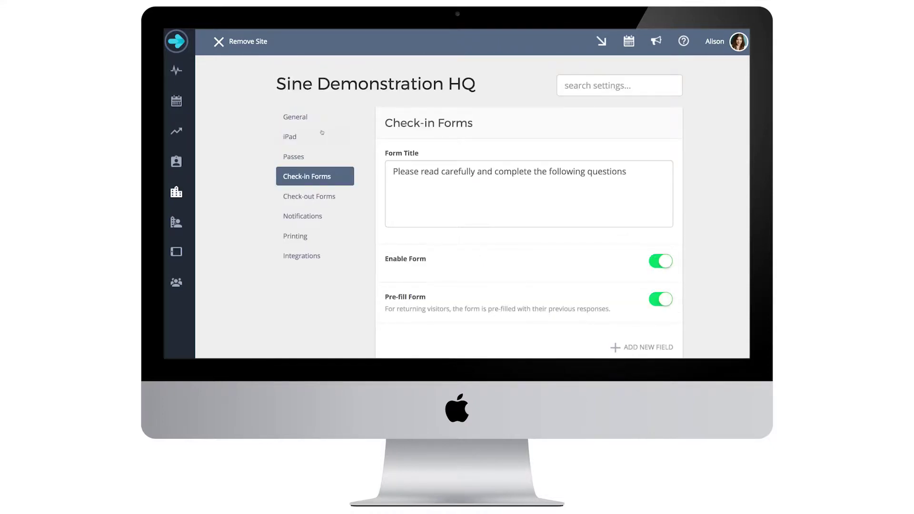
pyautogui.tripleClick(634, 173)
pyautogui.write('Cont')
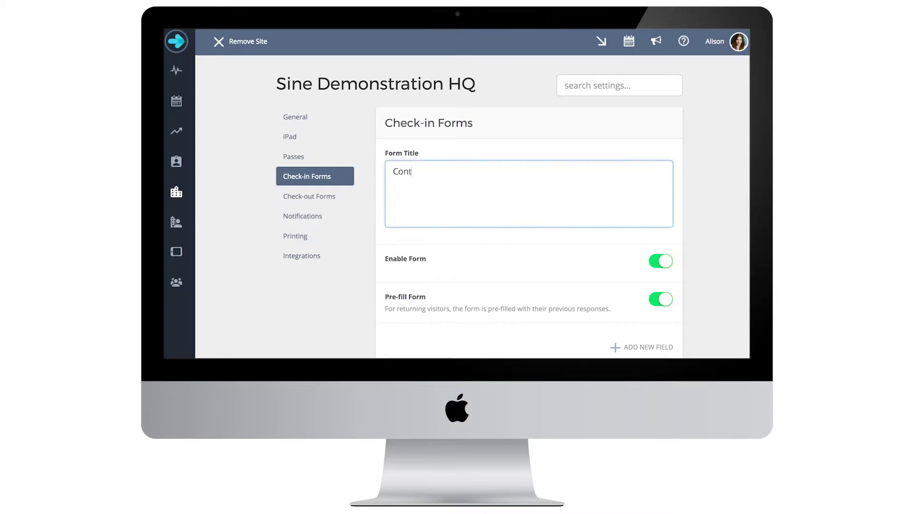
pyautogui.write('ractor Entry Form')
pyautogui.write(': Site A')
pyautogui.scroll(-3, 732, 290)
pyautogui.scroll(-4, 732, 289)
pyautogui.scroll(-1, 732, 289)
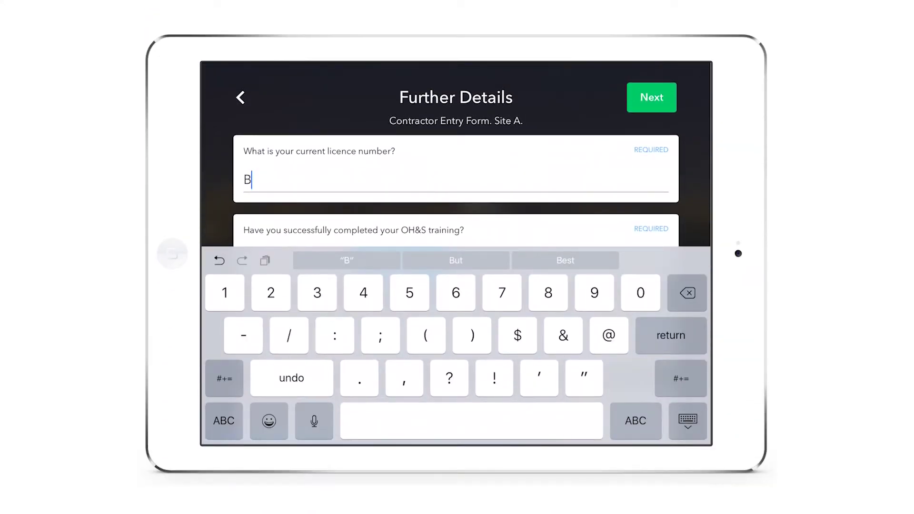
pyautogui.write('876874')
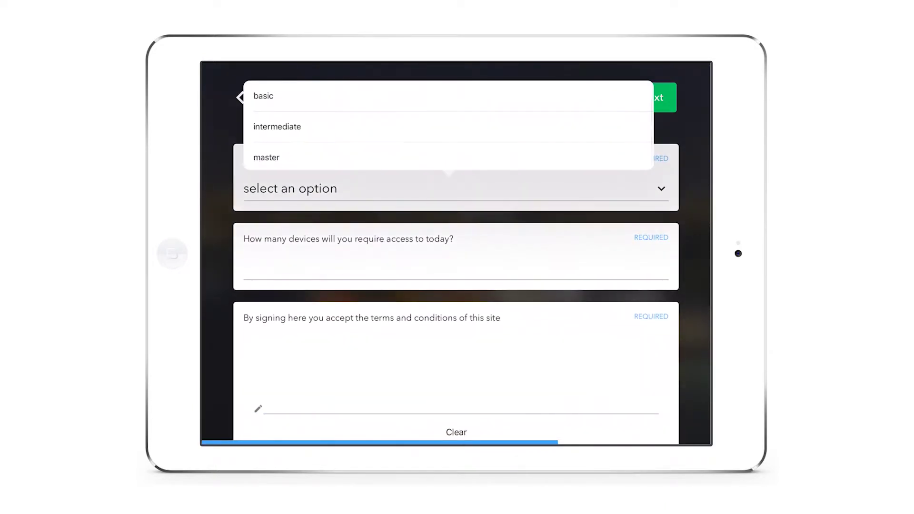
# - Answer the Further Details dropdown question with 'intermediate'
pyautogui.click(277, 126)
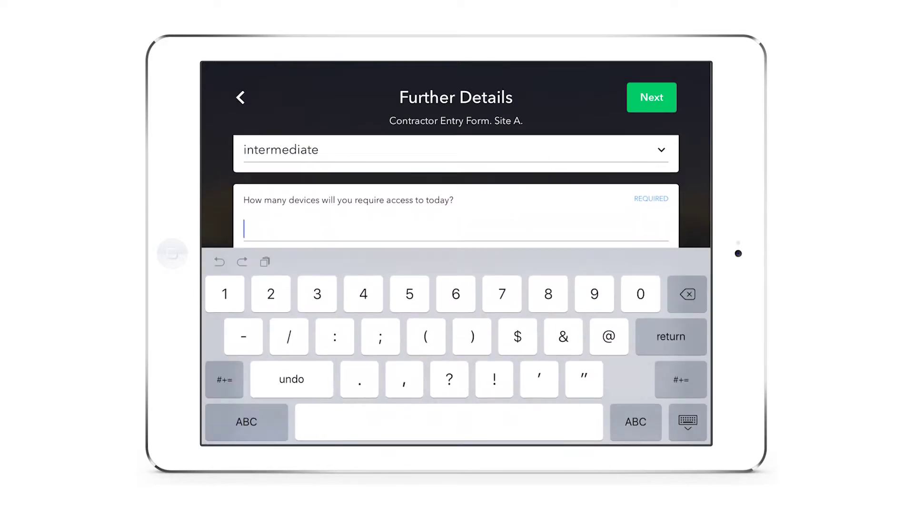
pyautogui.write('3')
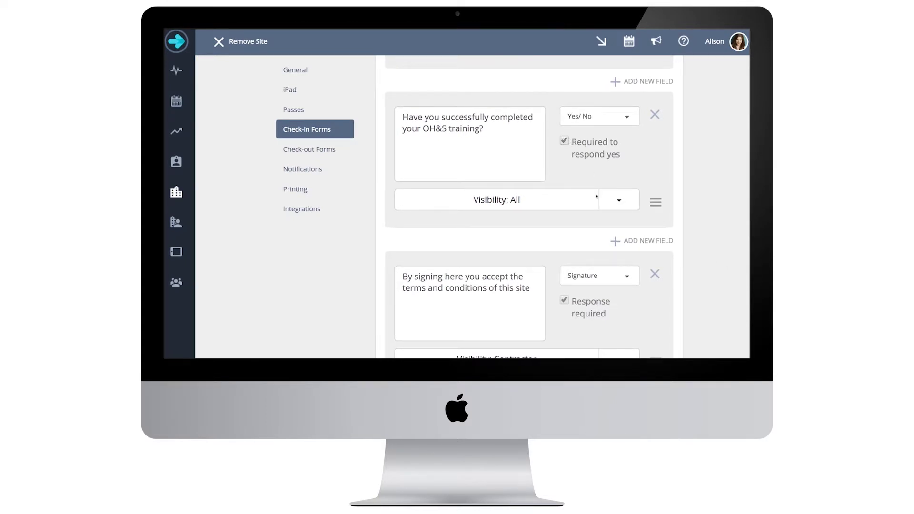
# - Restrict the OH&S question's visibility to Contractor visitors only, unticking Meetings/Visitor
pyautogui.click(606, 206)
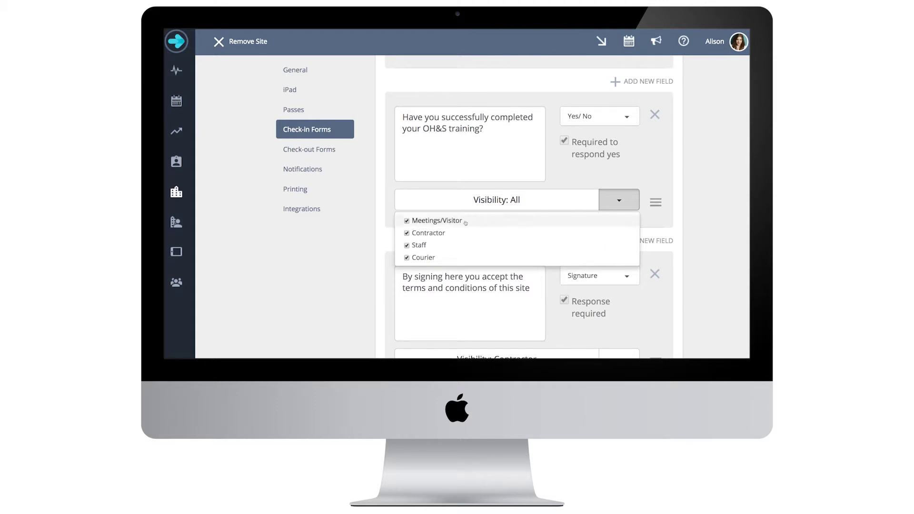
pyautogui.click(408, 221)
pyautogui.click(411, 247)
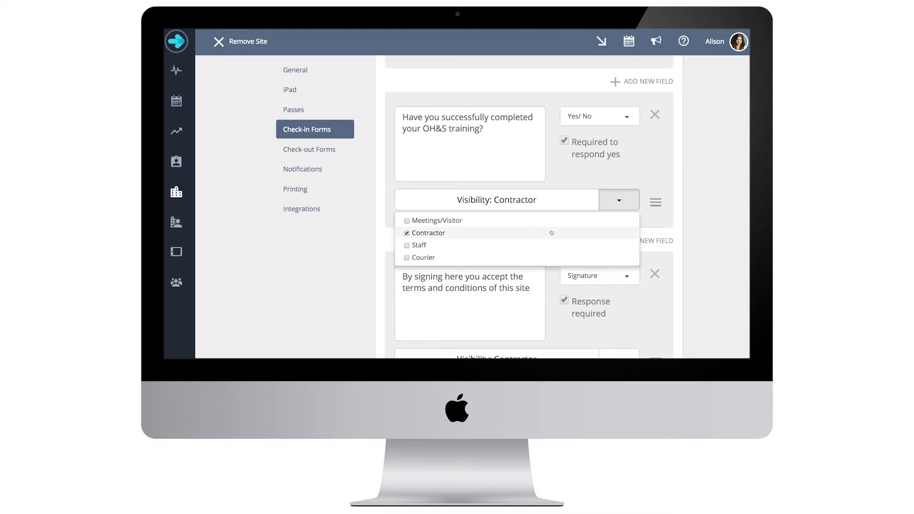
pyautogui.scroll(-3, 528, 215)
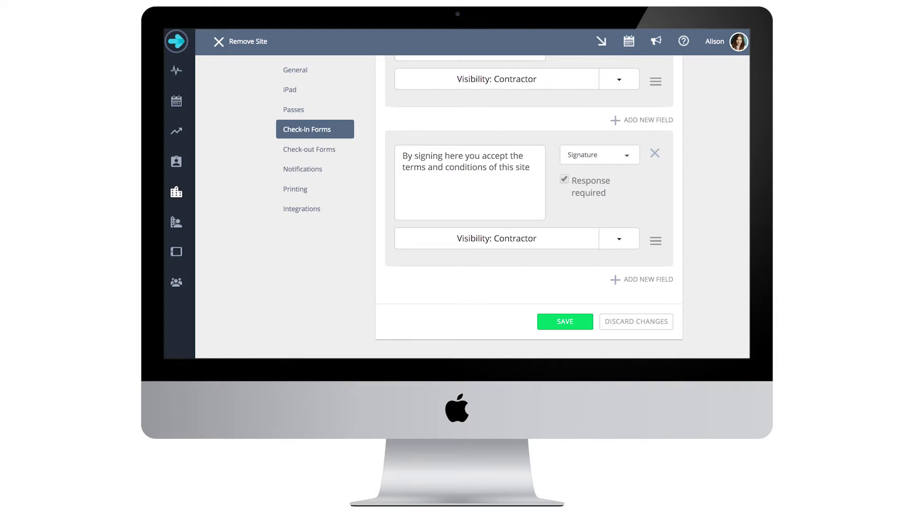
pyautogui.scroll(5, 529, 207)
pyautogui.scroll(5, 529, 207)
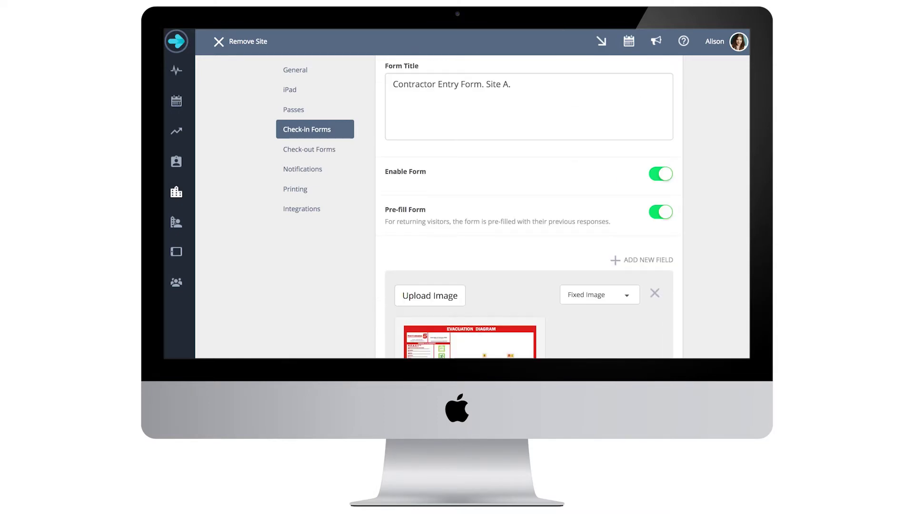
pyautogui.click(659, 174)
pyautogui.click(658, 176)
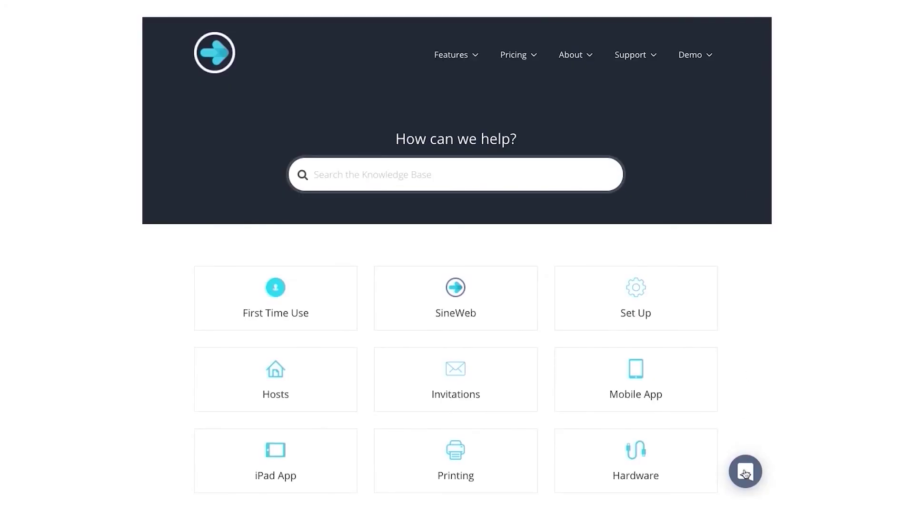
# - Open the support chat from the bottom-right launcher on the Sine help site
pyautogui.click(746, 471)
pyautogui.write('He')
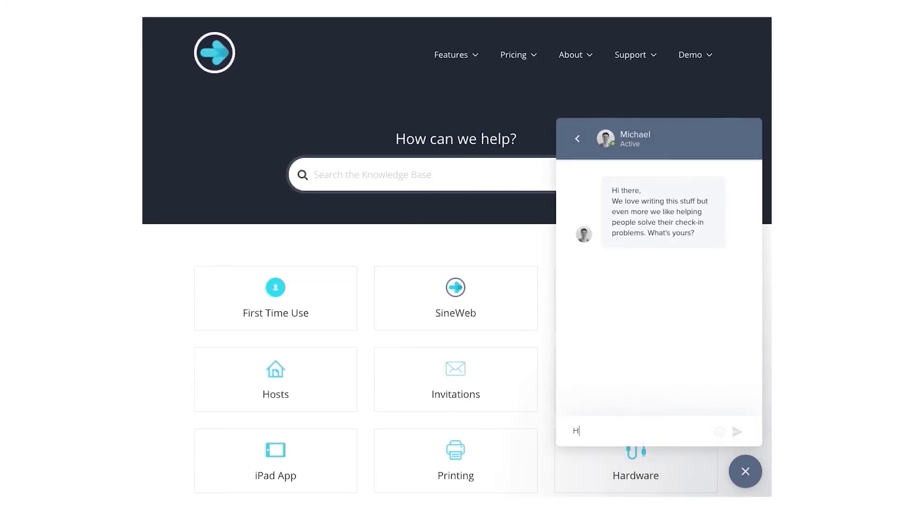